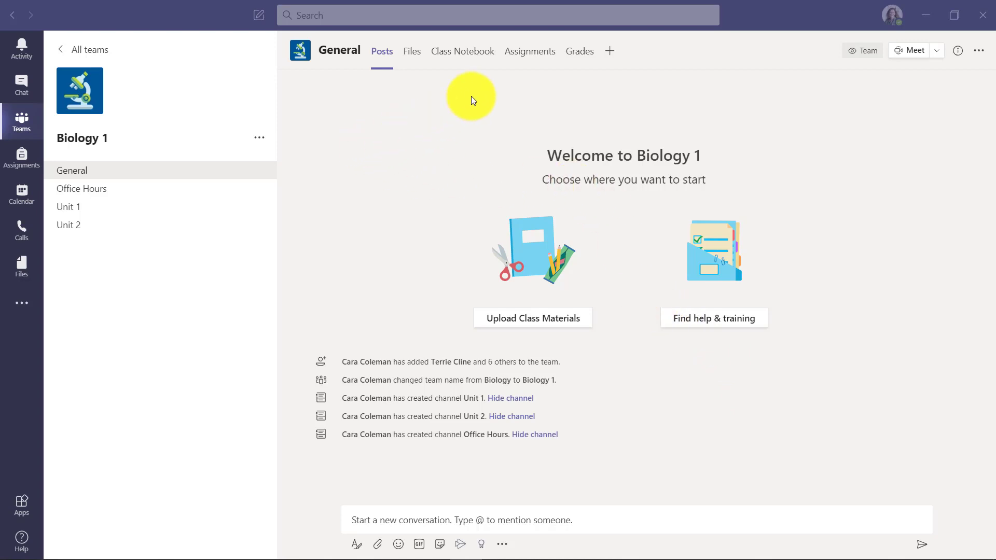
- Create a new assignment for the Biology 1 class with the title "Science Project", leaving it without a category
click(530, 54)
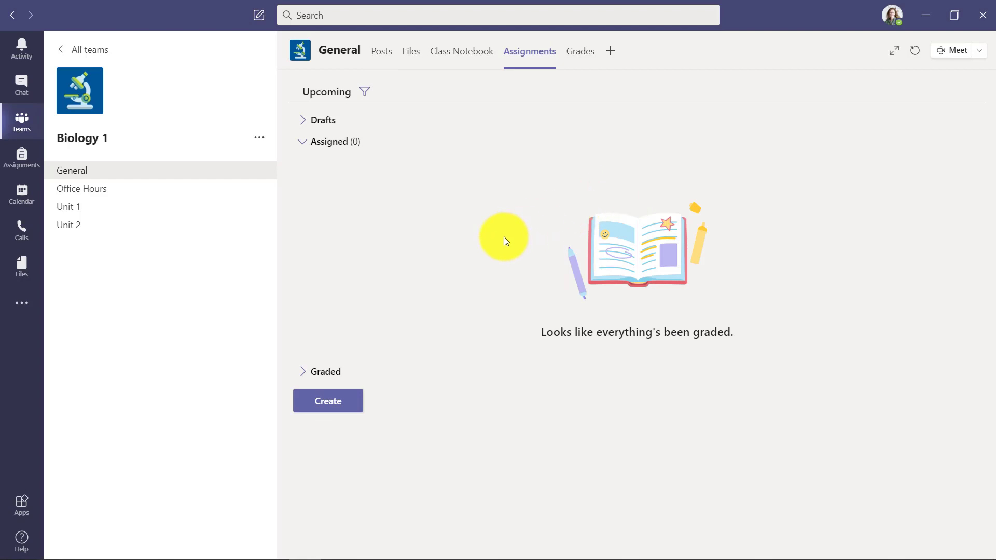
click(348, 402)
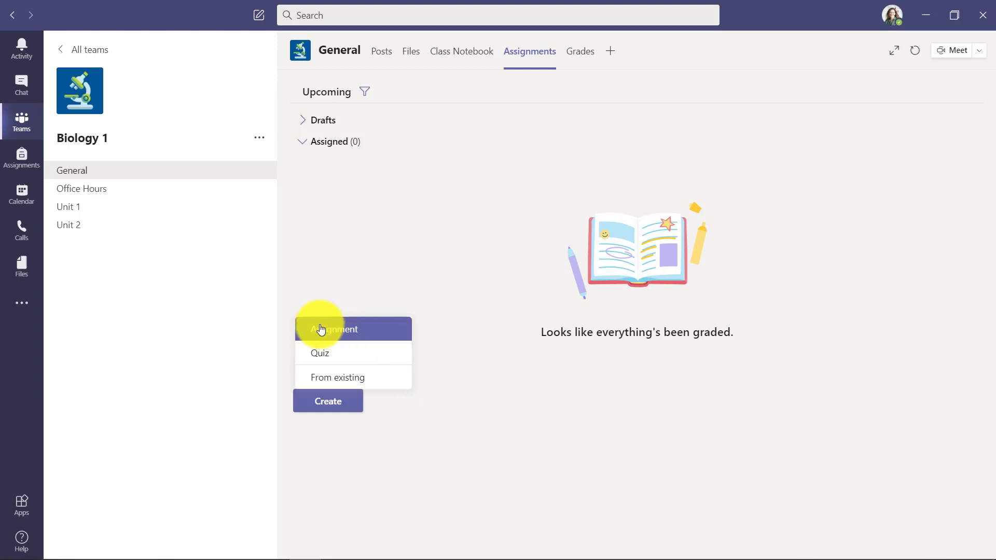
click(383, 336)
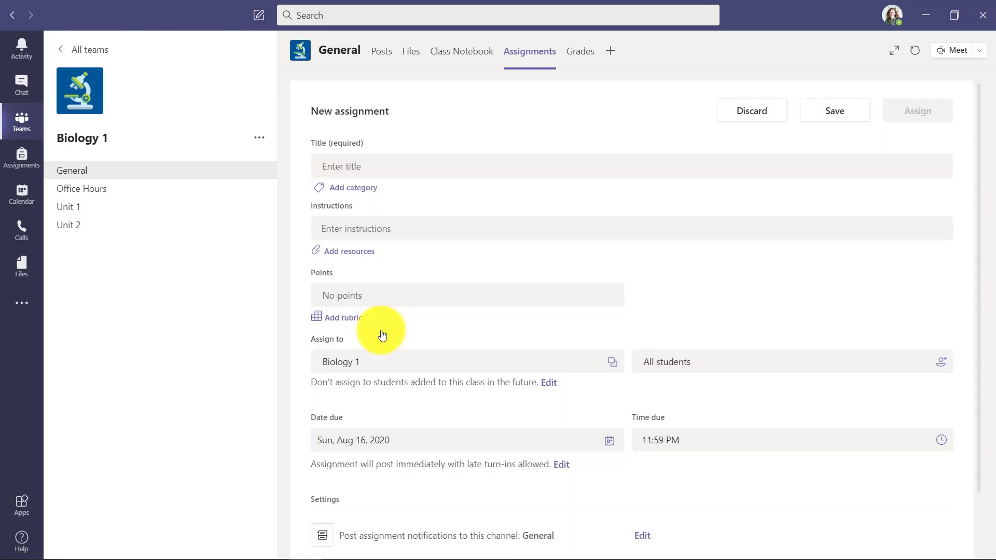
click(410, 171)
text(Science Project)
click(364, 191)
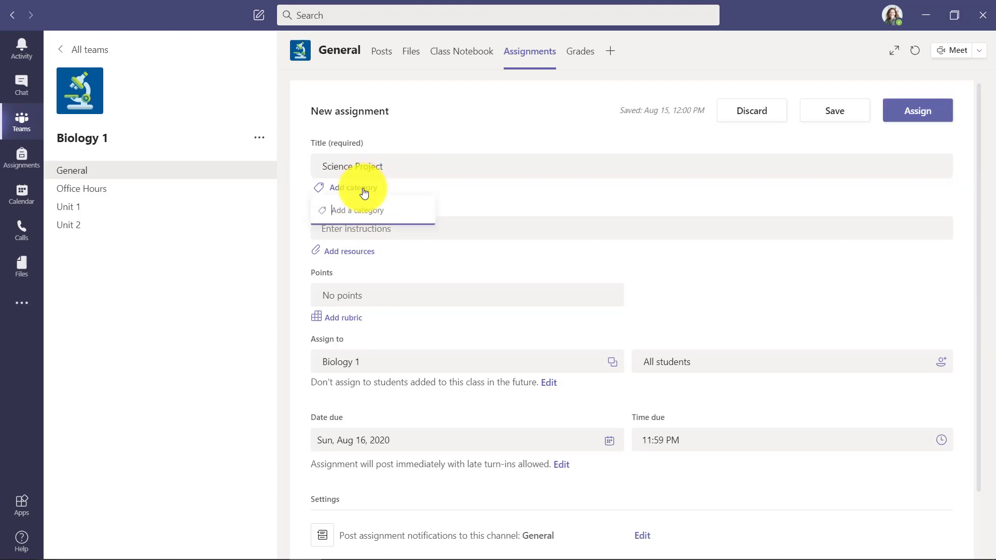
click(507, 169)
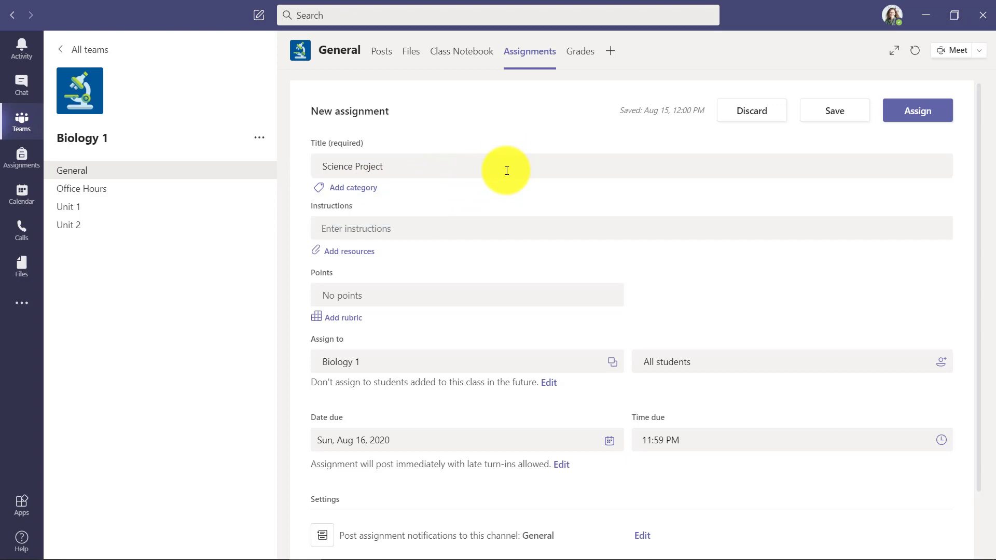
- Enter instructions describing the project as a wrap up of the photosynthesis unit, to be created, presented to the class and done using the rubric
click(384, 231)
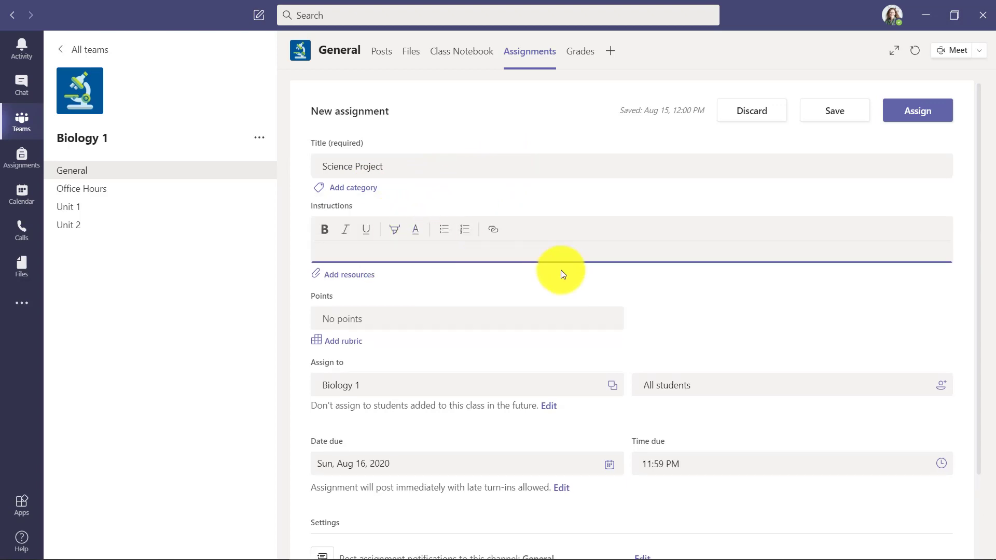
text(This is your science project that is a wrap up of the photosynthesis unit.  You will be required to create a project, present it to the class and use the rubric)
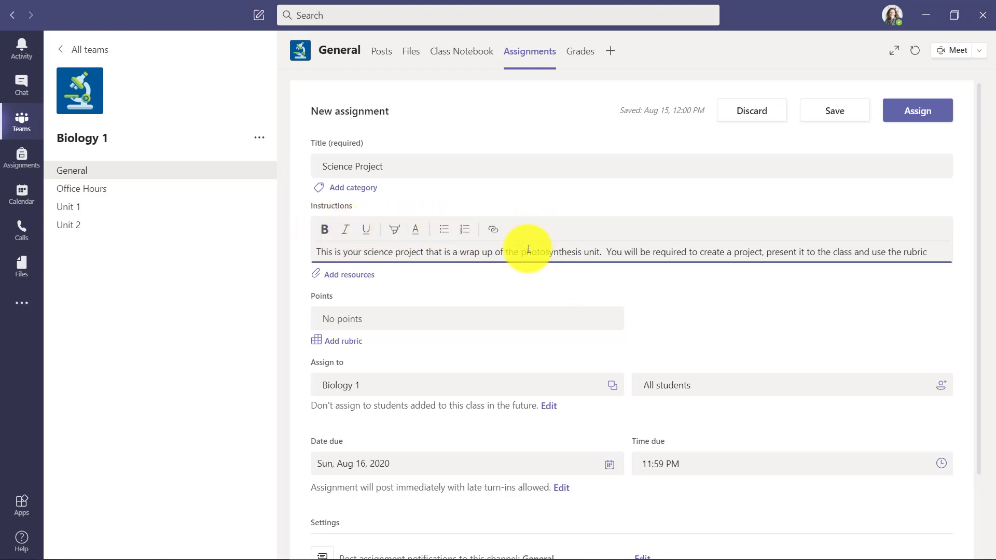
click(445, 281)
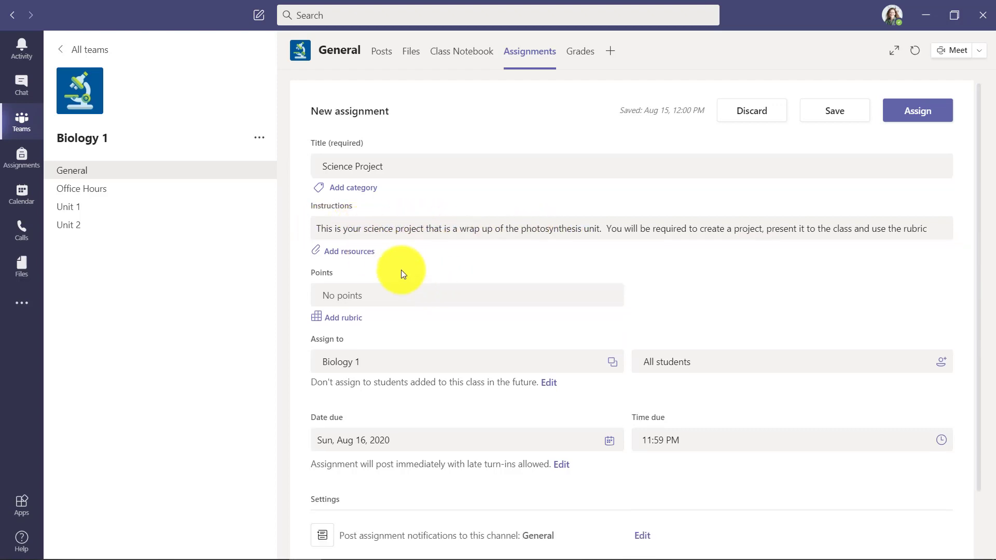
- Attach "Science project instructions.docx" from this device as an assignment resource and review its student editing options
click(351, 256)
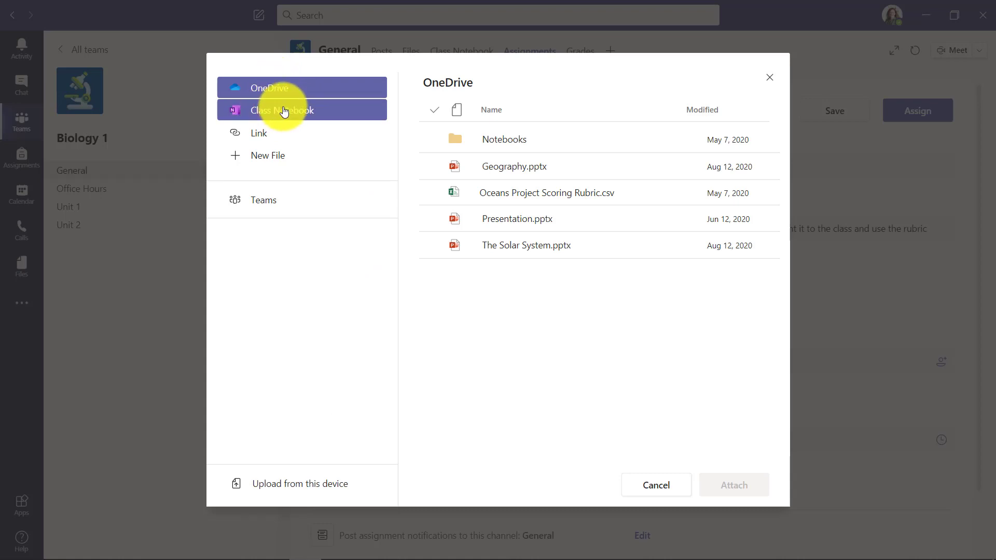
click(283, 163)
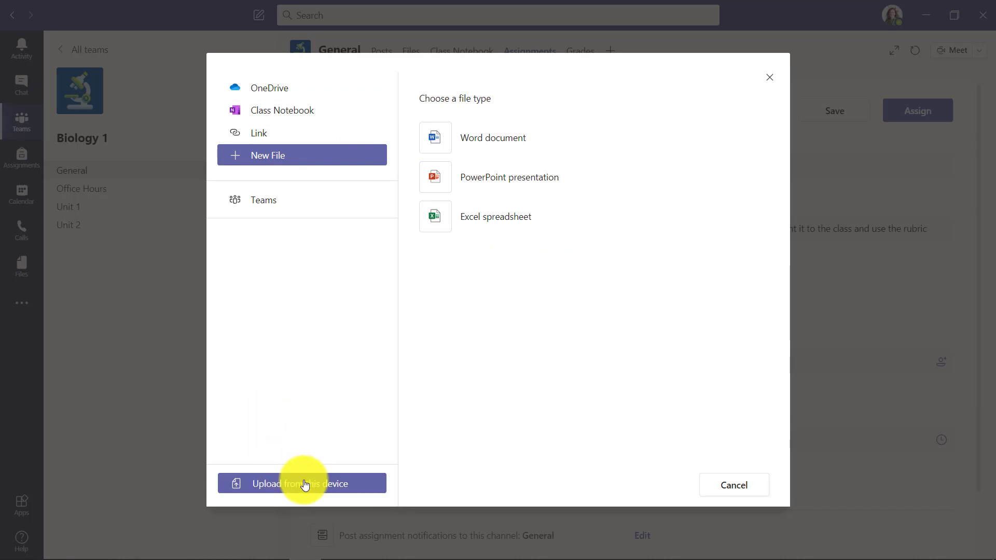
click(280, 490)
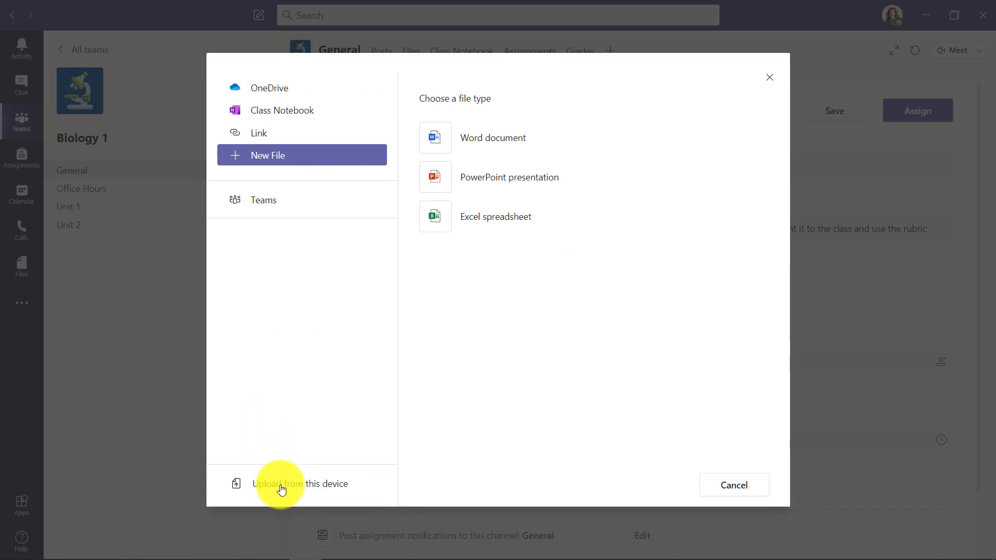
click(207, 115)
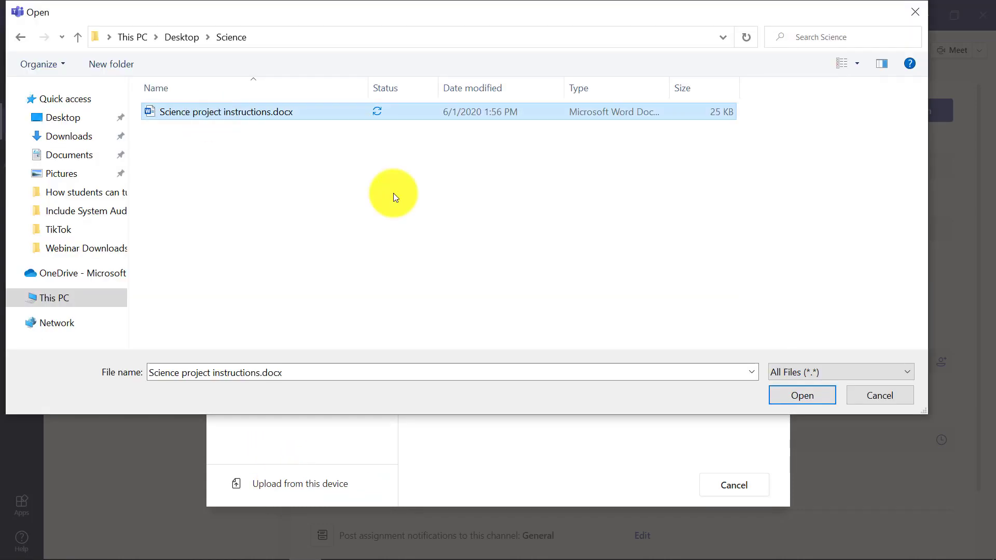
click(801, 394)
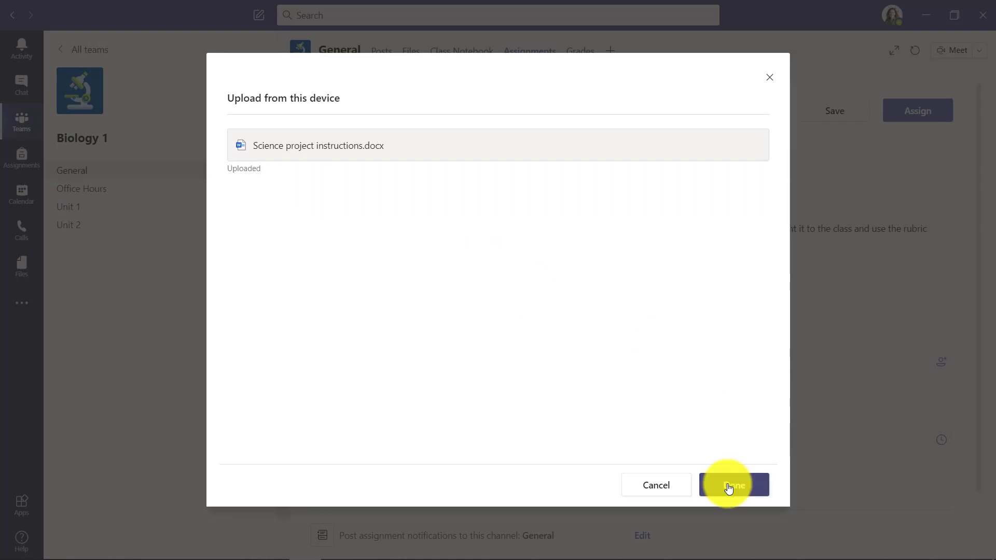
click(729, 485)
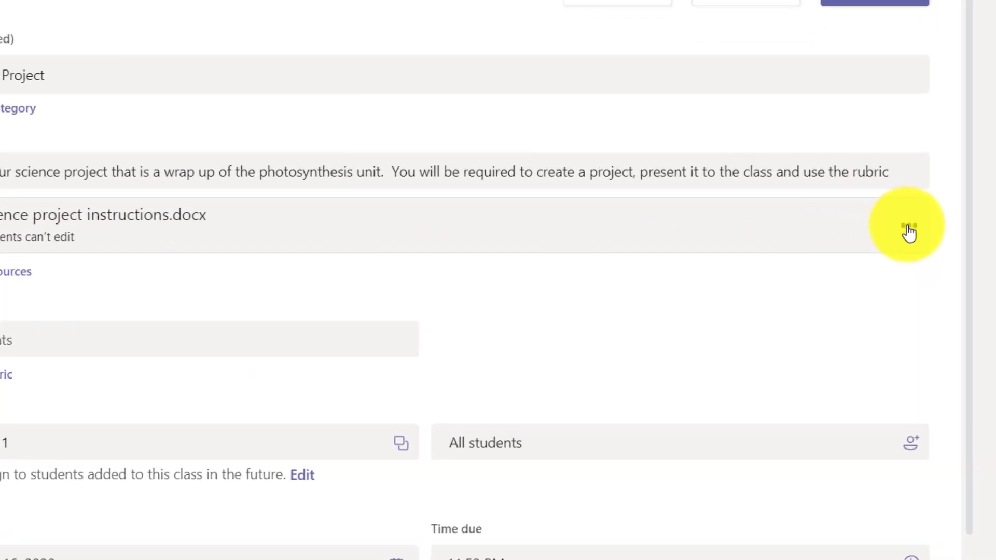
click(939, 263)
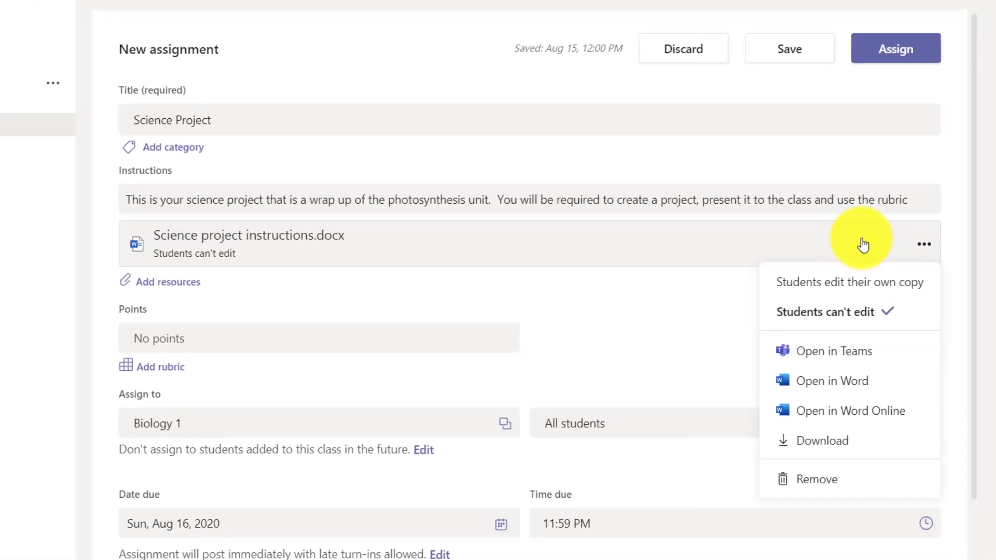
click(675, 217)
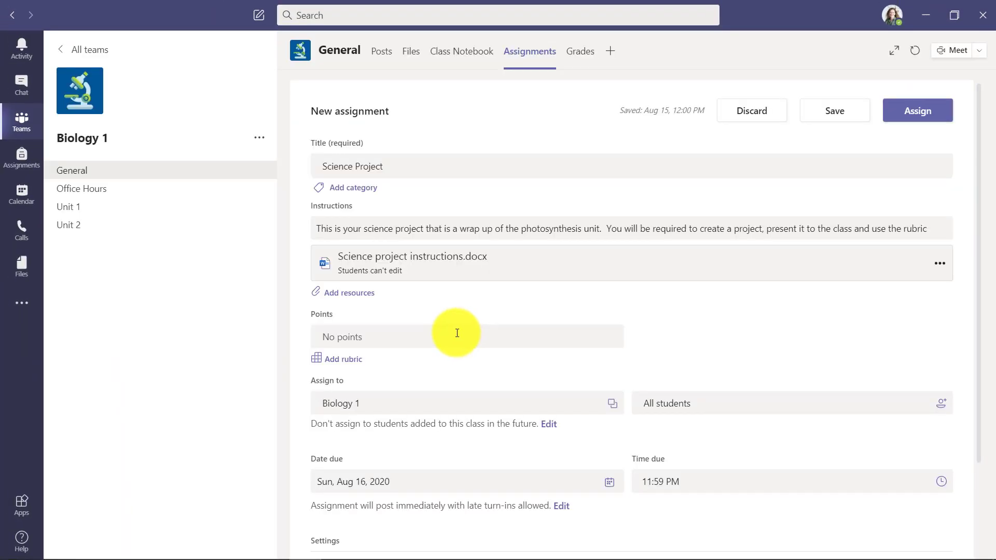
- Set the assignment's points to 100 and view the available rubrics without adding one
click(457, 333)
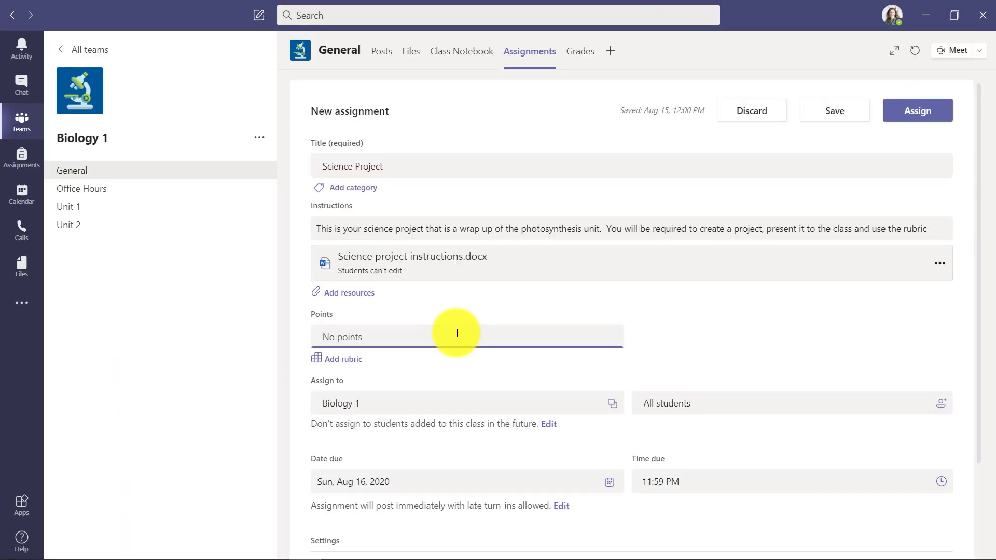
text(100)
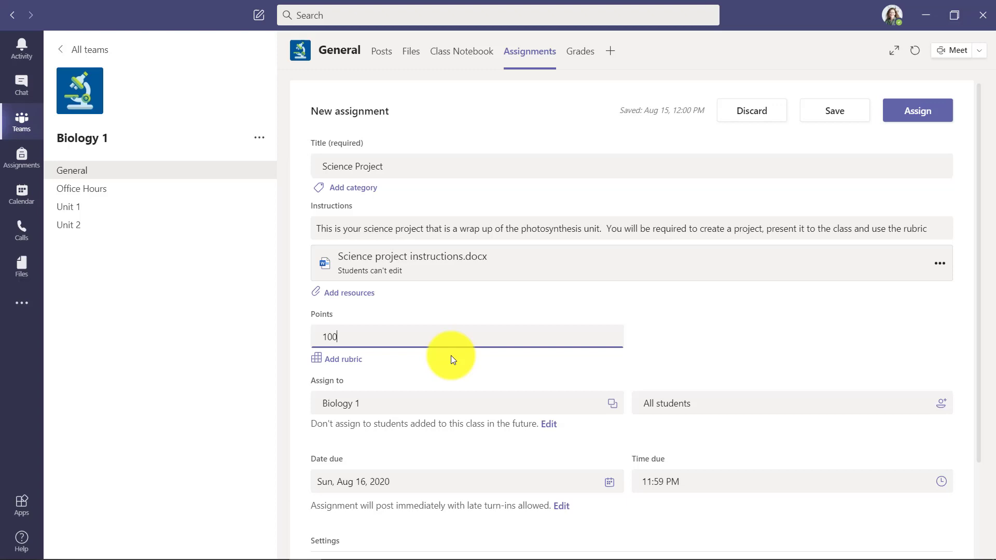
click(450, 358)
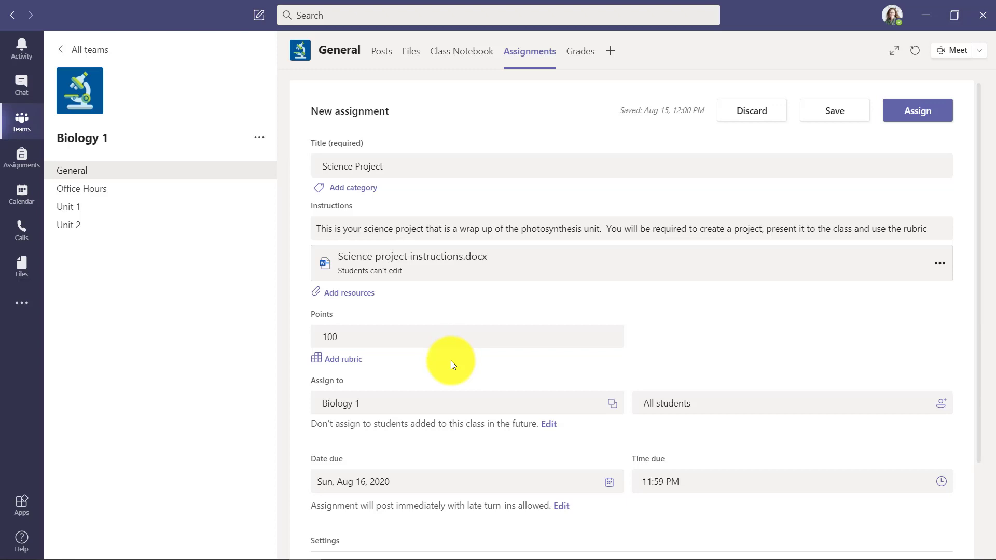
click(337, 360)
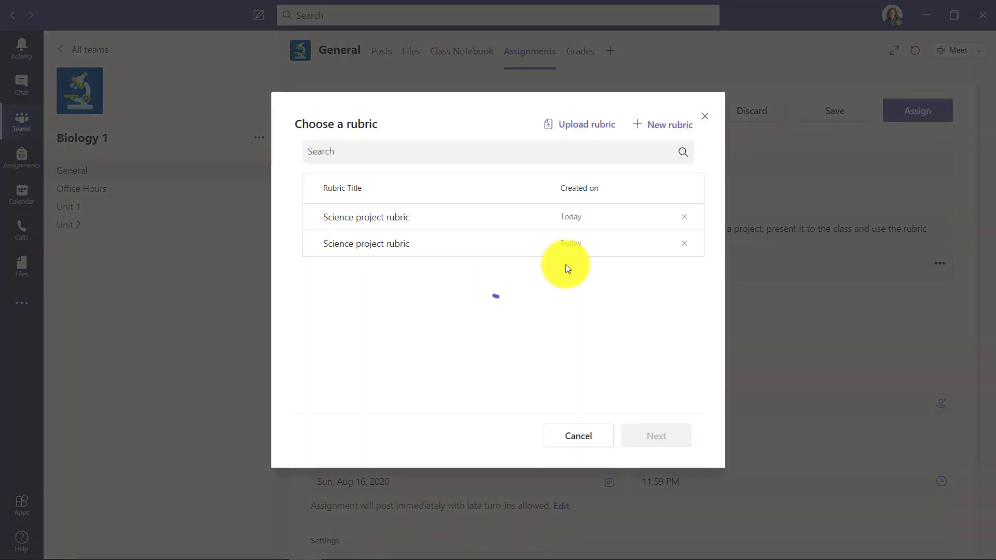
click(705, 118)
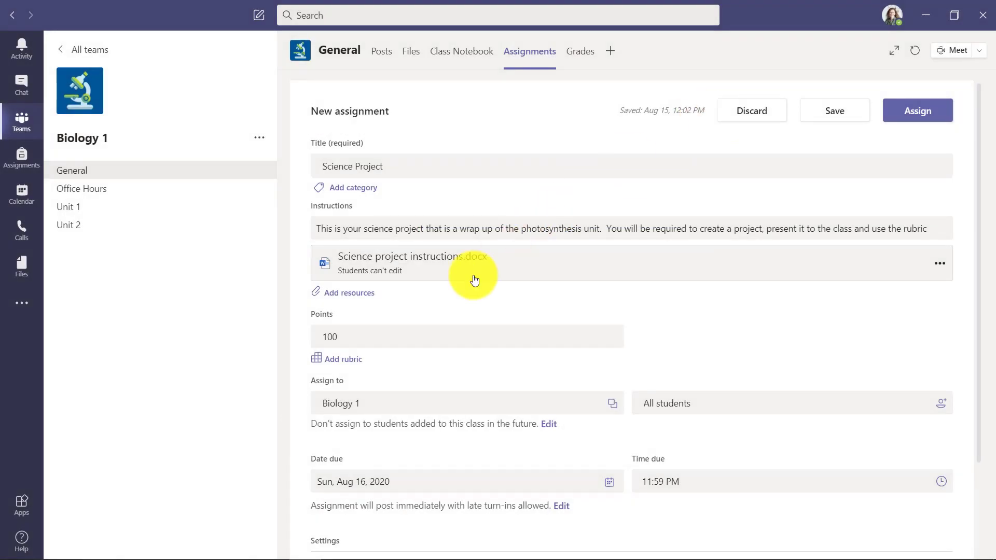
- Try adding Philosophy 101 and Civics to the classes receiving the assignment, and clear those extra classes
scroll(475, 280, down, 3)
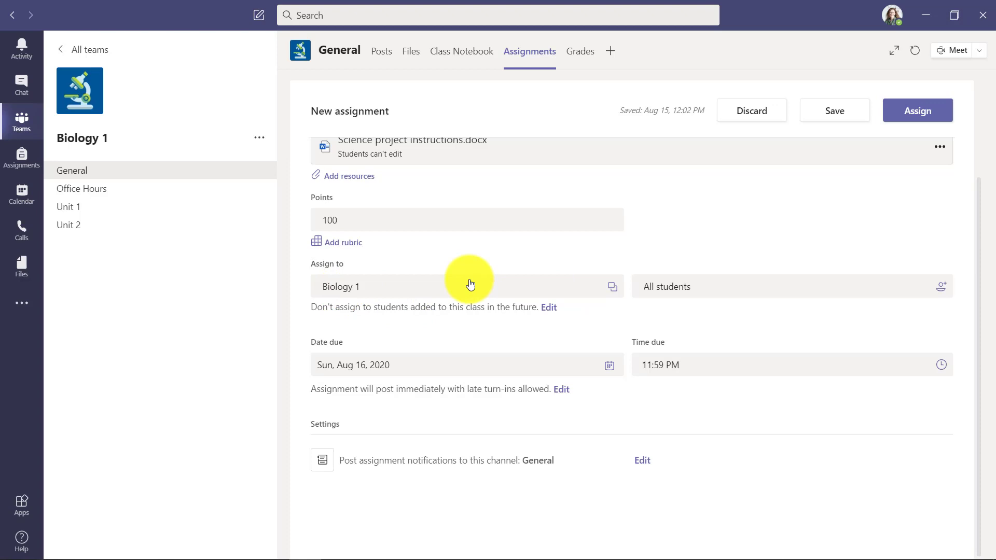
click(614, 289)
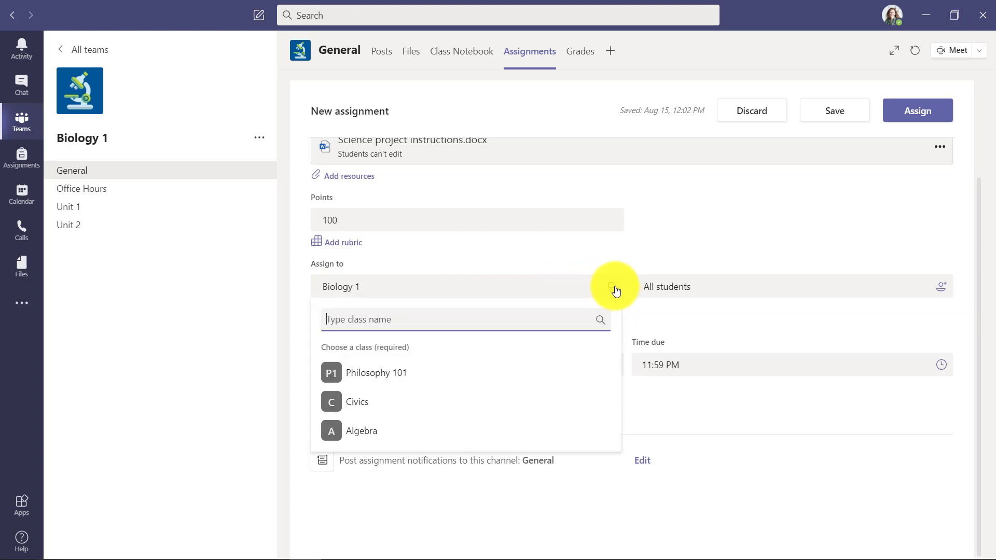
click(603, 374)
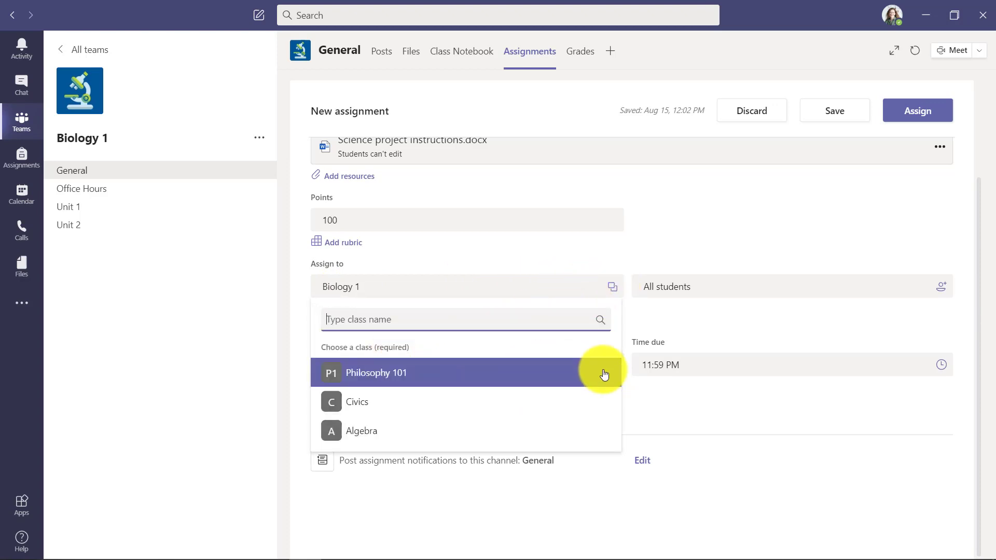
click(603, 374)
click(594, 400)
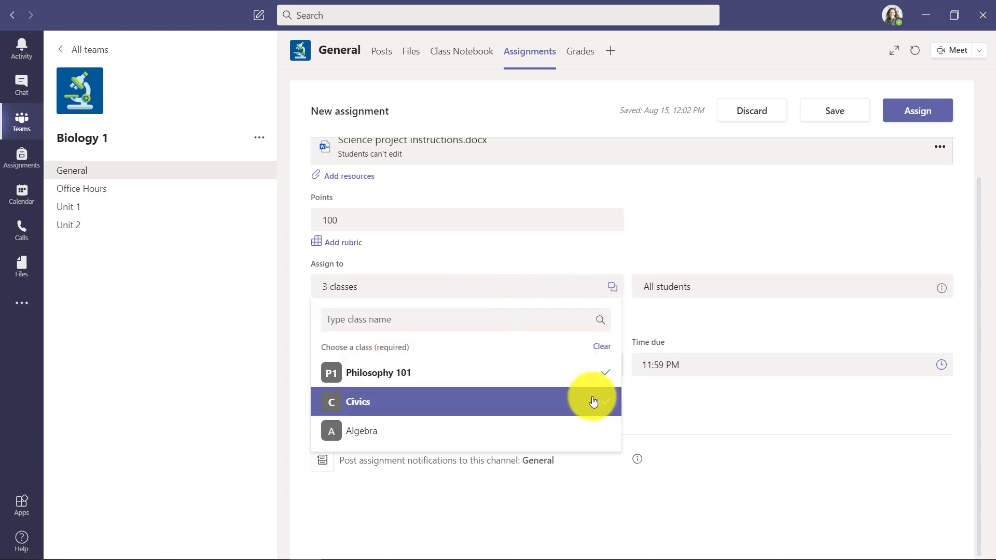
click(602, 347)
click(611, 285)
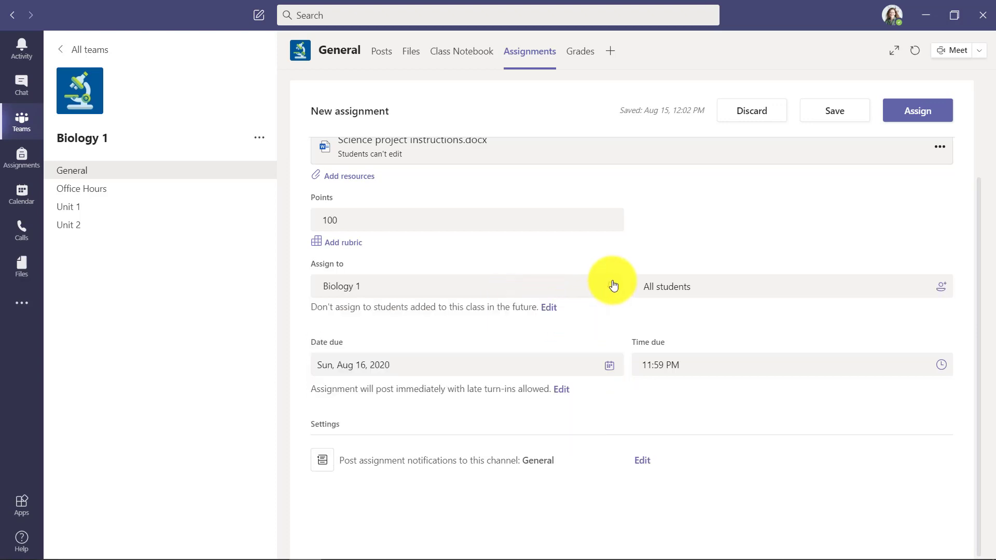
- Try assigning the project to three individual students, and clear the selection to return to all students
click(945, 288)
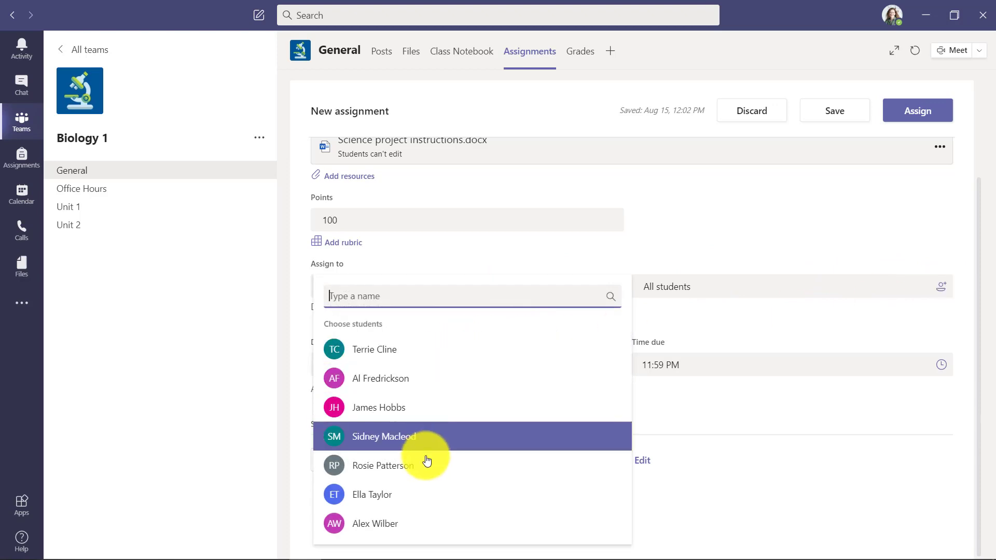
click(436, 384)
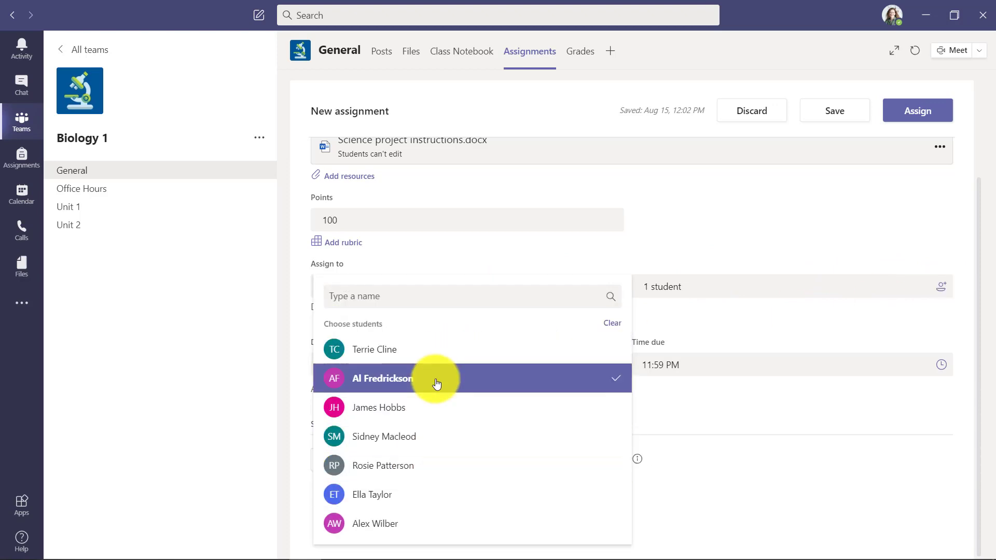
click(422, 437)
click(424, 490)
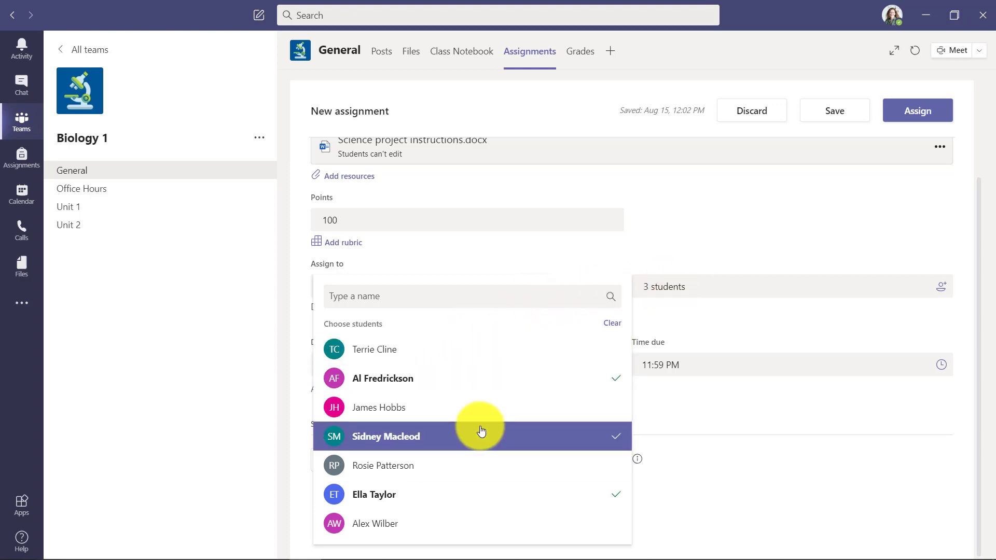
click(609, 328)
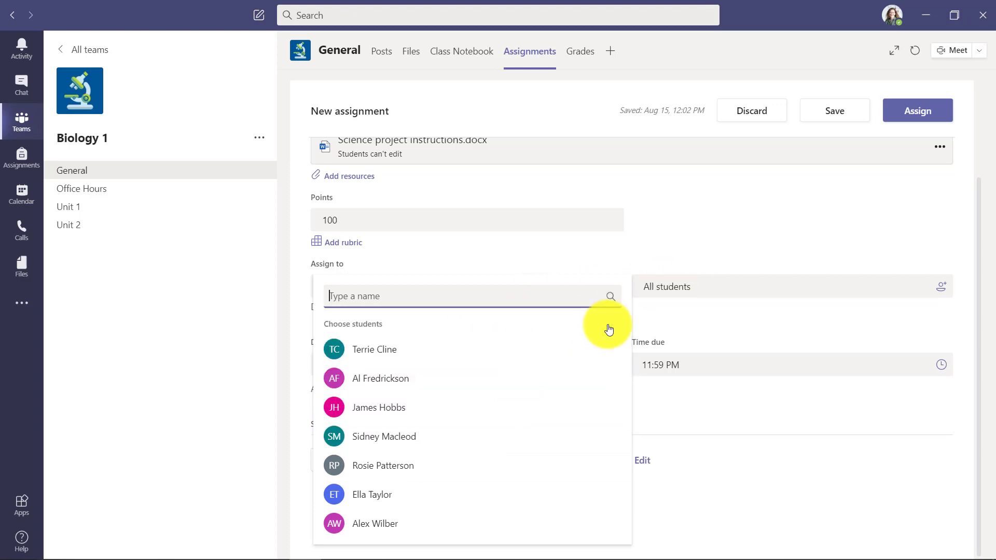
click(678, 284)
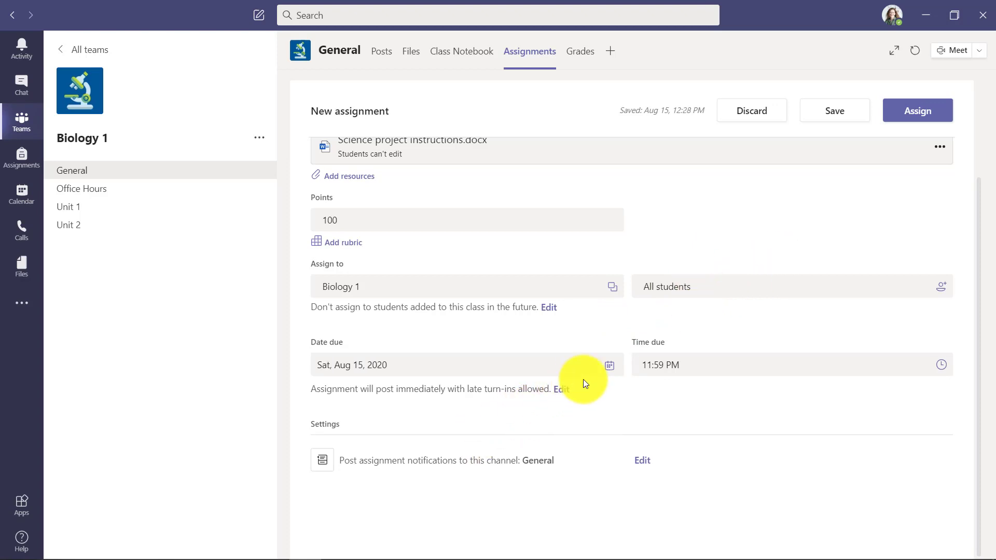
- Set the assignment's due date to Fri, Aug 21, 2020 and review the due time choices, keeping 11:59 PM
click(612, 370)
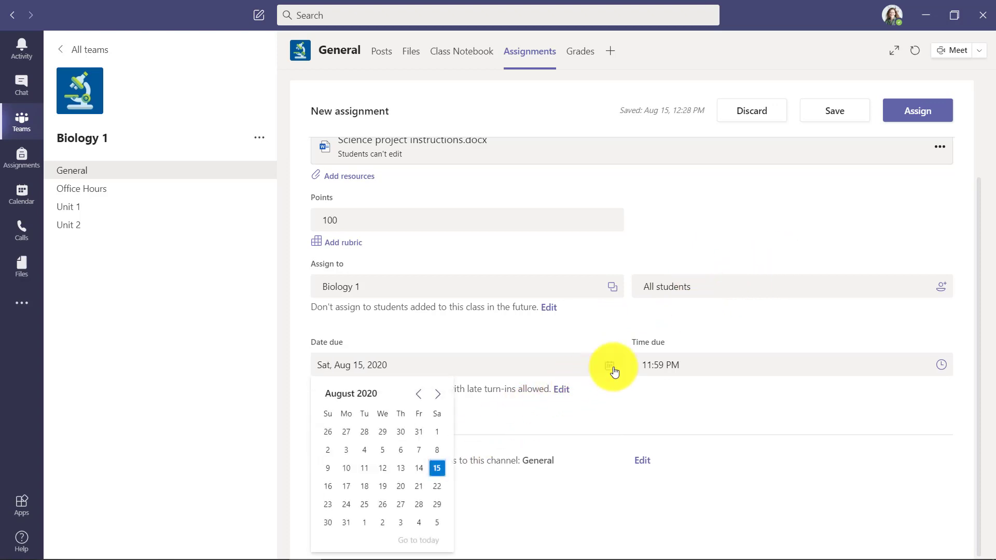
click(419, 486)
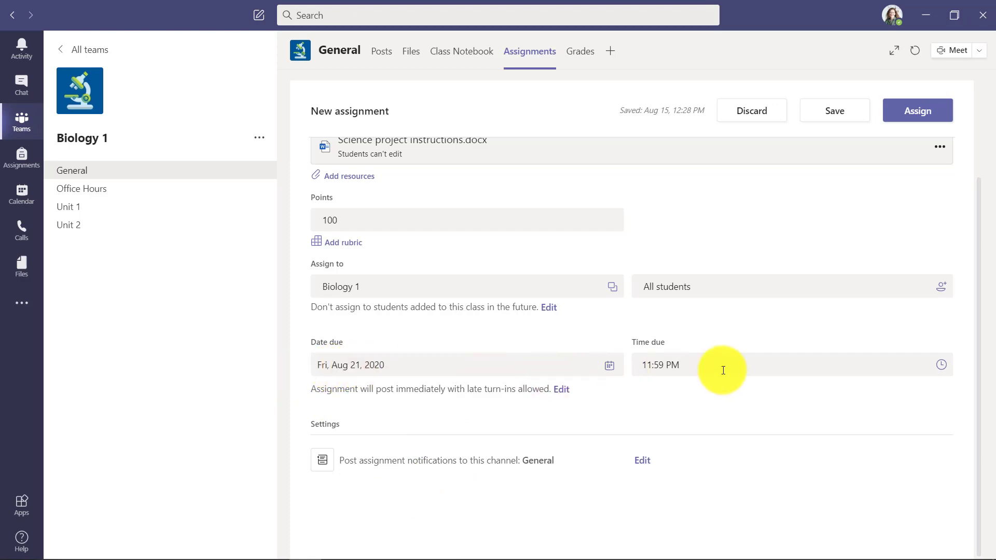
click(935, 368)
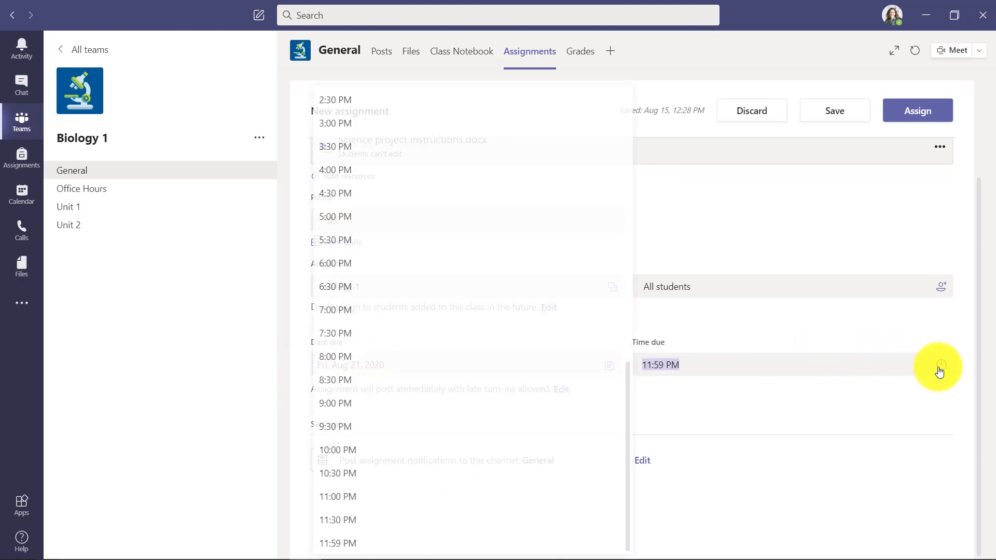
scroll(570, 334, up, 3)
scroll(569, 336, up, 3)
scroll(570, 336, down, 5)
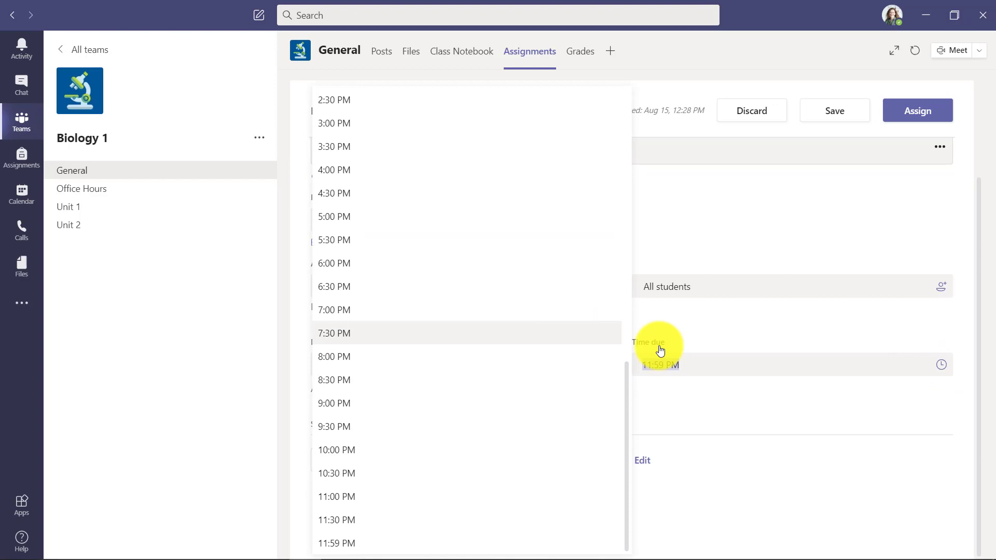
click(850, 368)
click(806, 428)
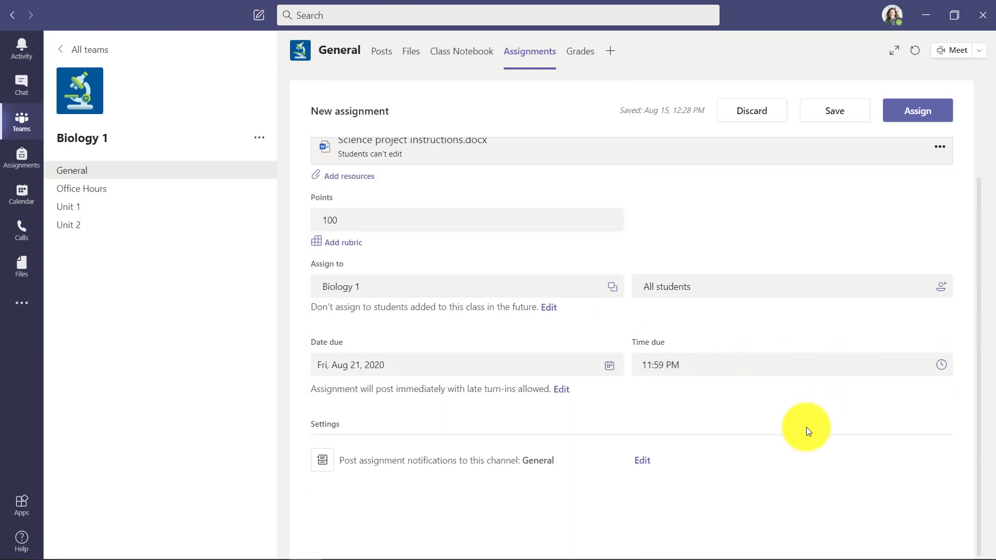
- Try scheduling the assignment in its timeline to post on Mon, Aug 17, 2020 at 8:00 AM
click(564, 396)
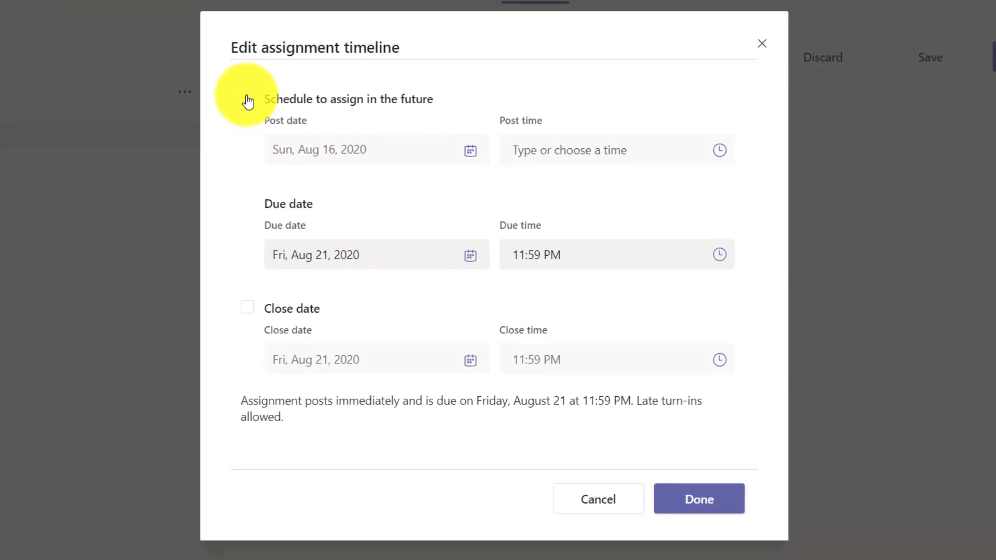
click(248, 99)
click(470, 151)
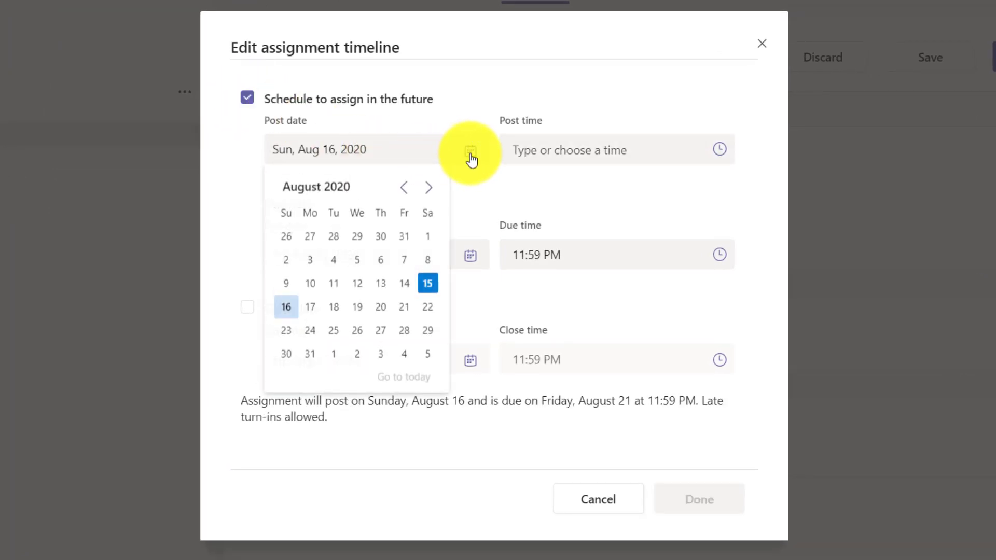
click(318, 313)
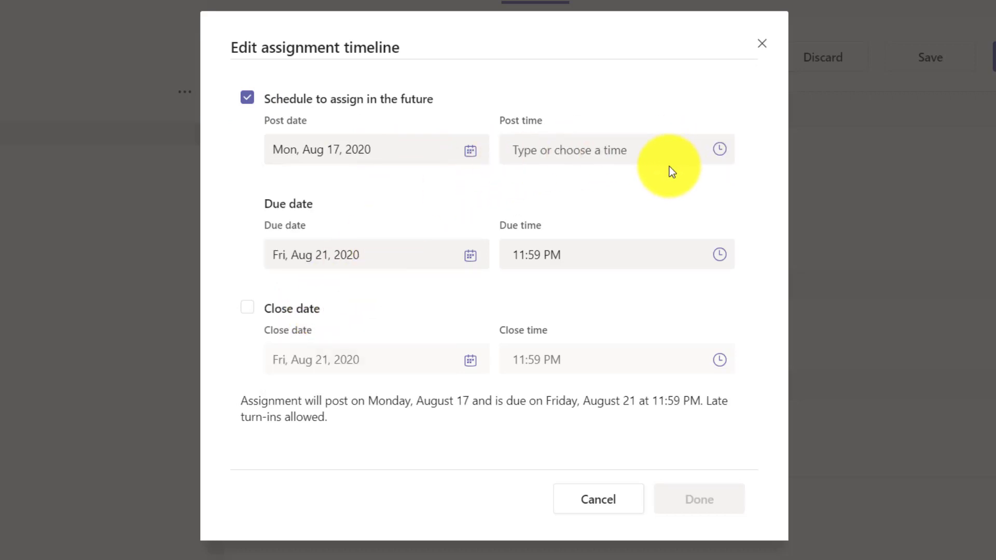
click(652, 150)
text(8)
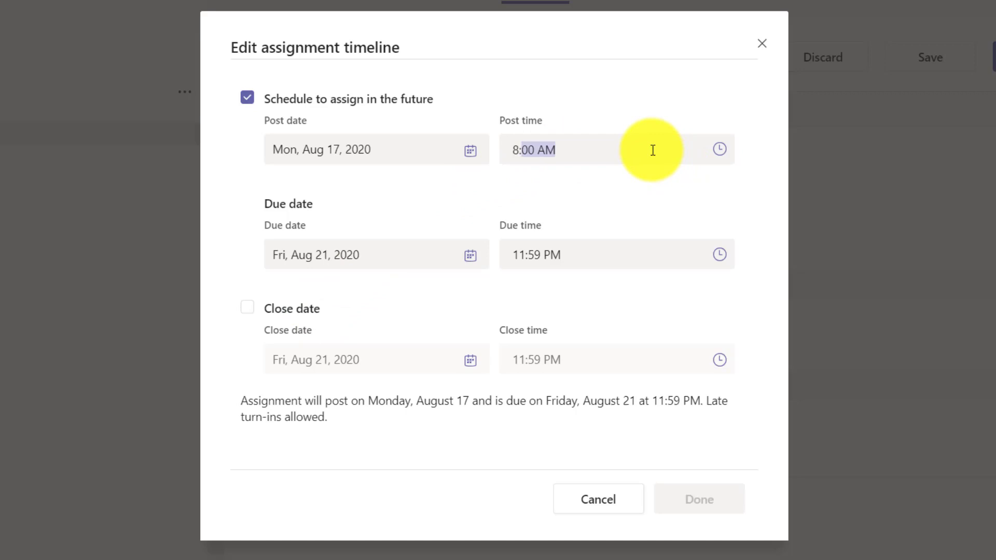
text(:00am)
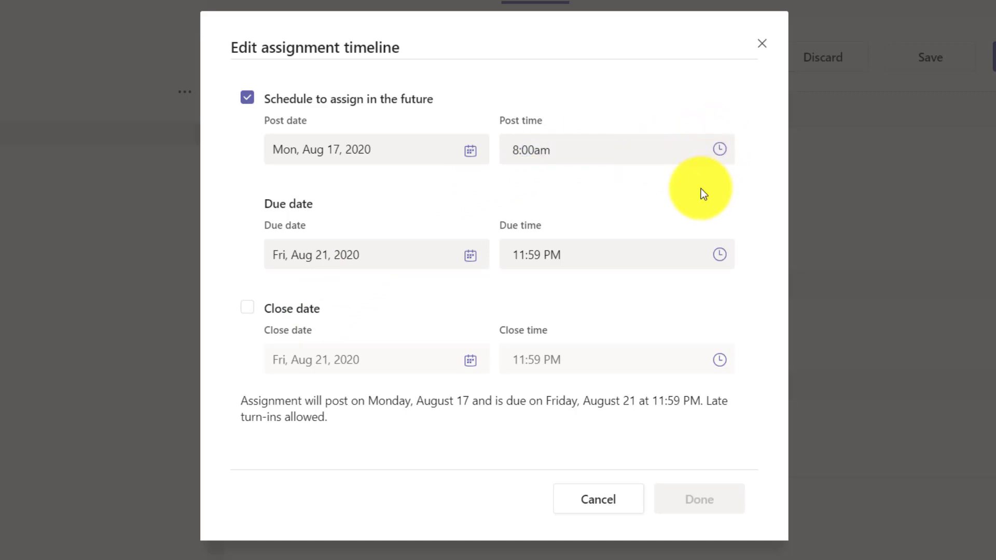
click(726, 169)
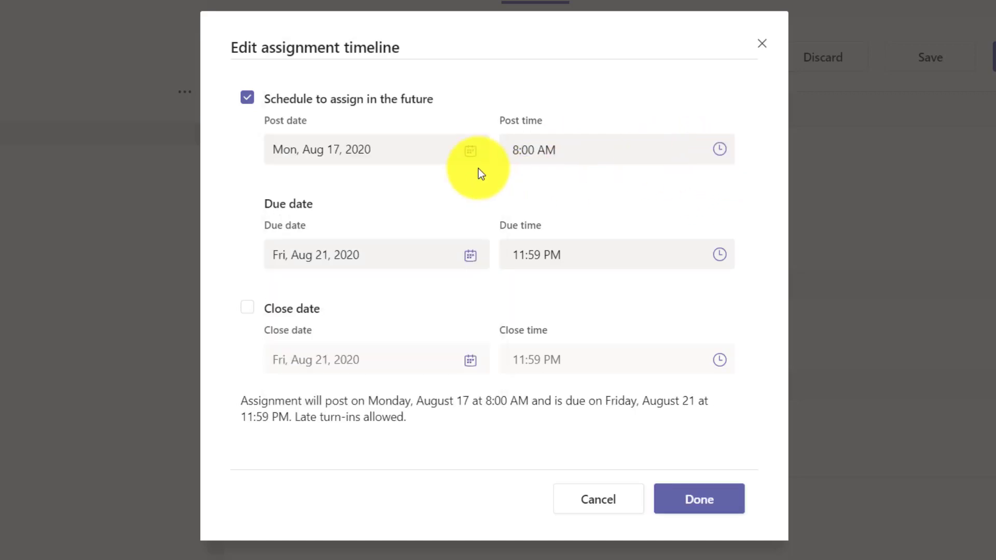
- Enable the close date of Fri, Aug 21, 2020 at 11:59 PM, turn off future scheduling, and apply the timeline
click(254, 316)
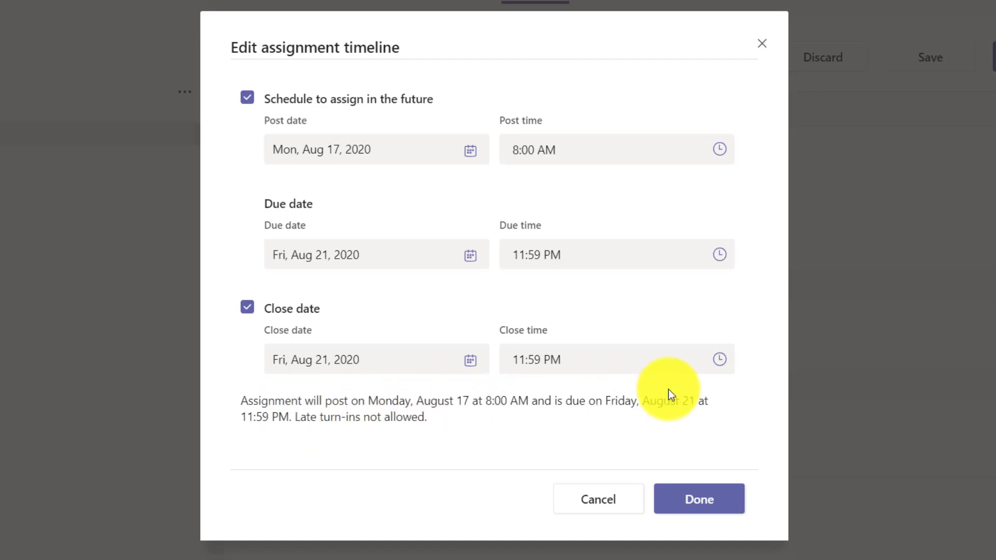
click(249, 100)
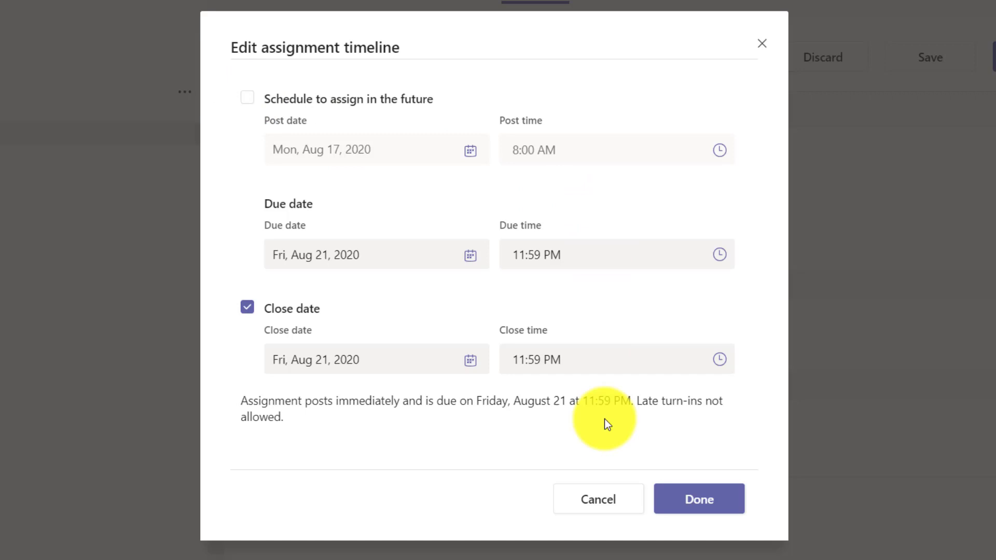
click(712, 510)
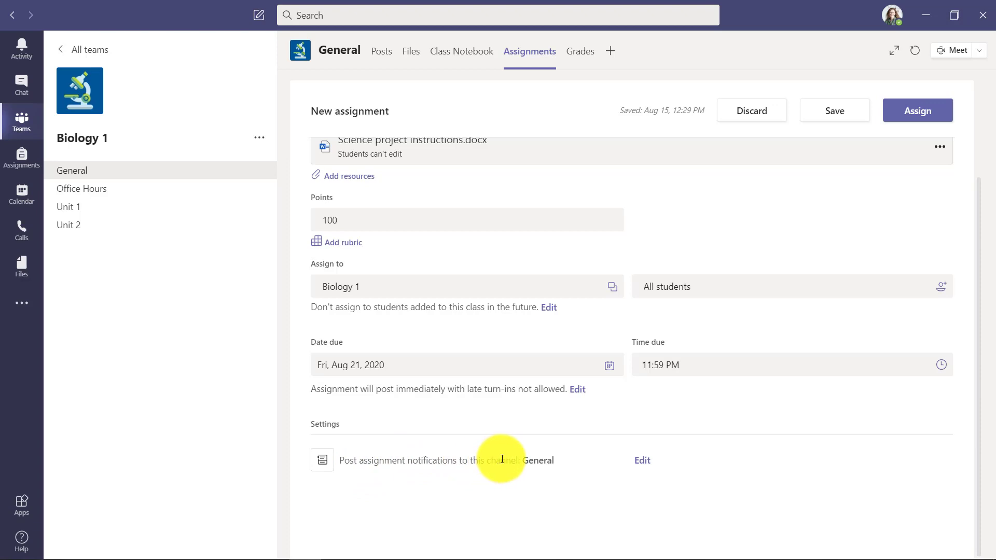
- Set assignment notifications to post in the Unit 1 channel and assign the Science Project to the class
click(644, 461)
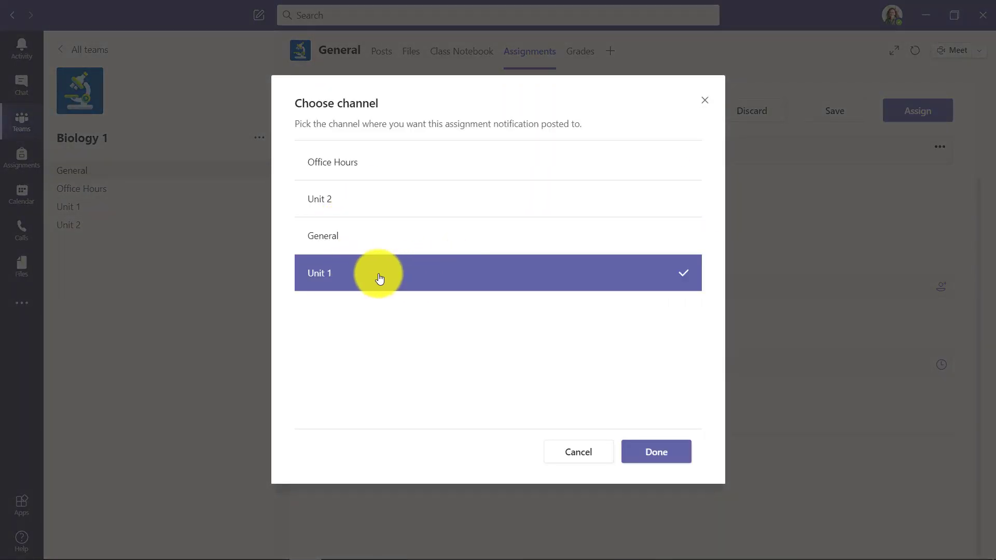
click(654, 452)
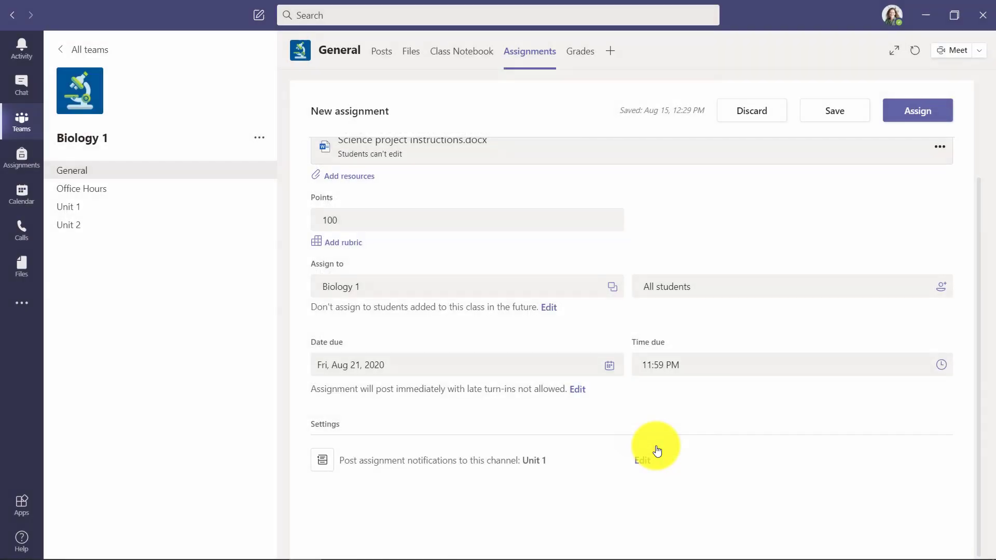
scroll(743, 299, up, 3)
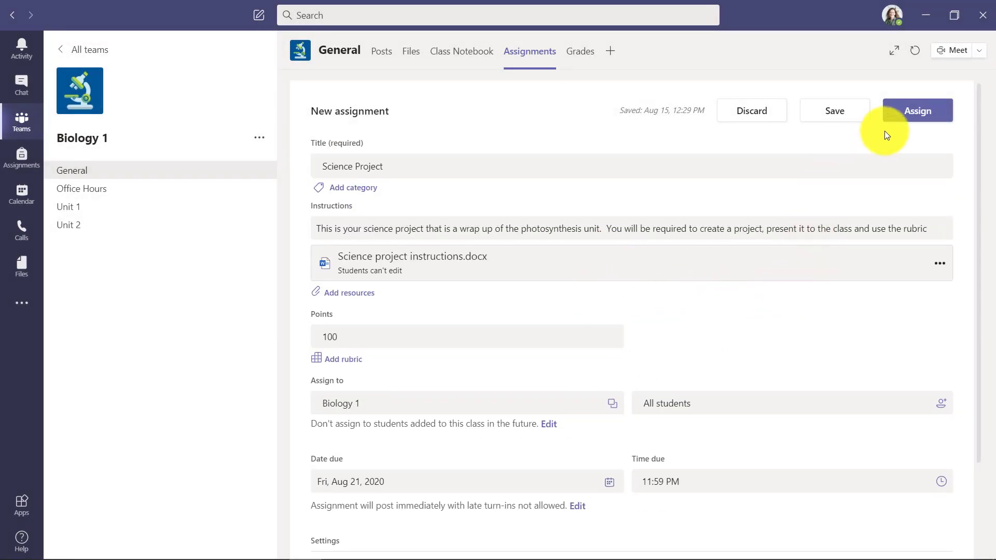
click(918, 111)
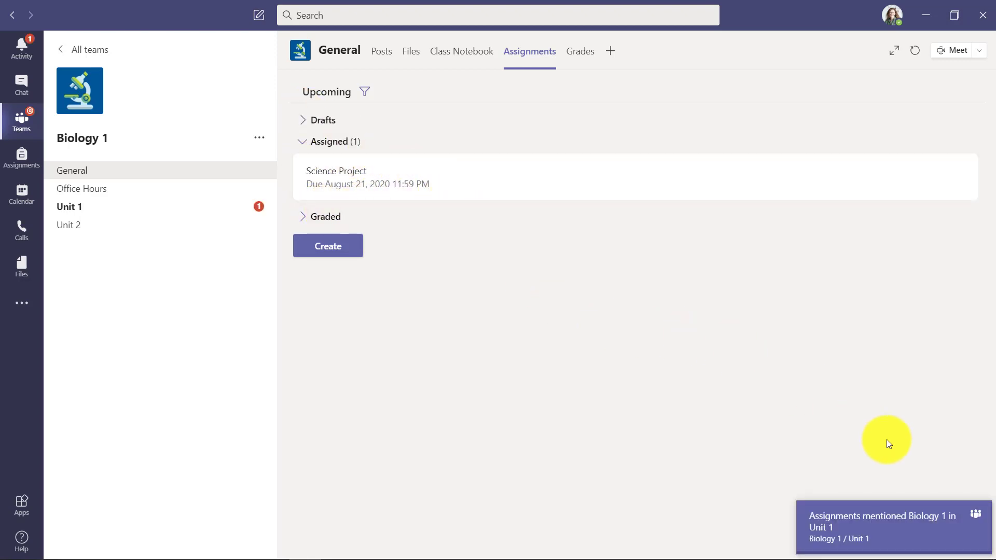
click(975, 514)
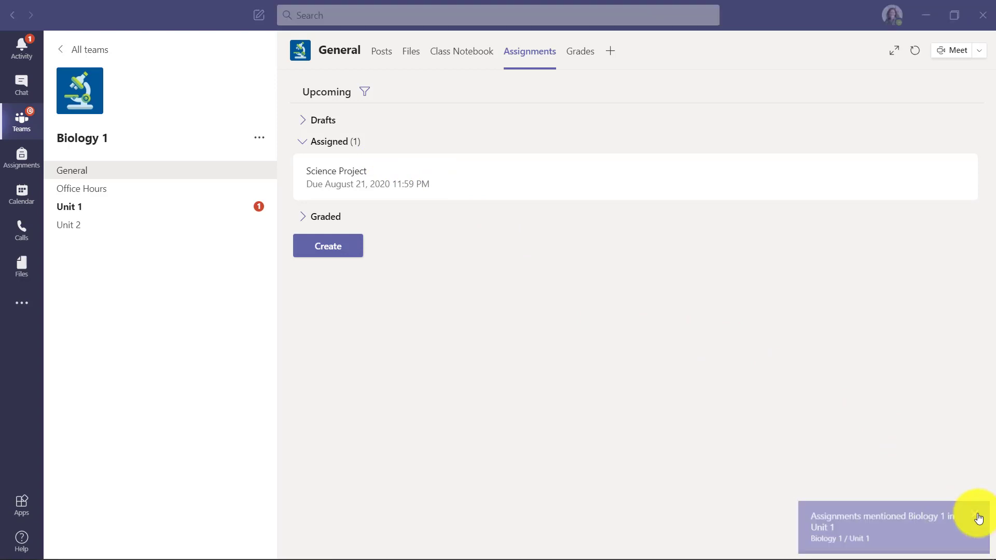
- View the Science Project assignment from its post in the Unit 1 channel, and return to the assignments list
click(109, 213)
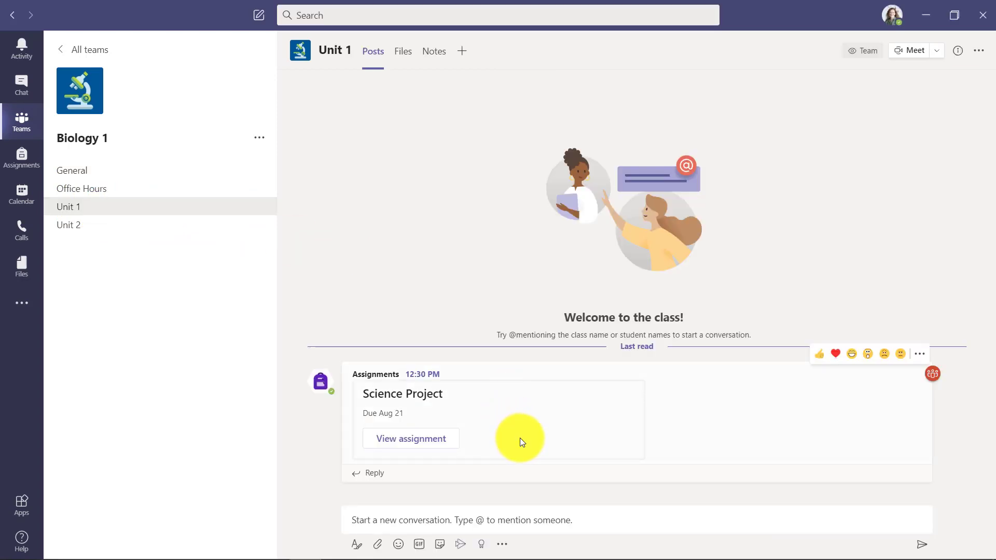
click(414, 446)
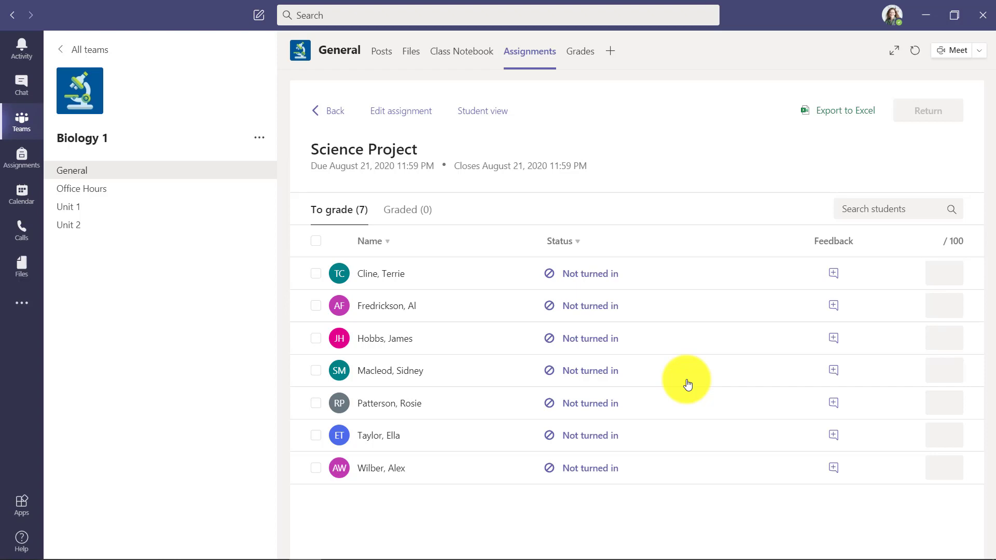
click(336, 114)
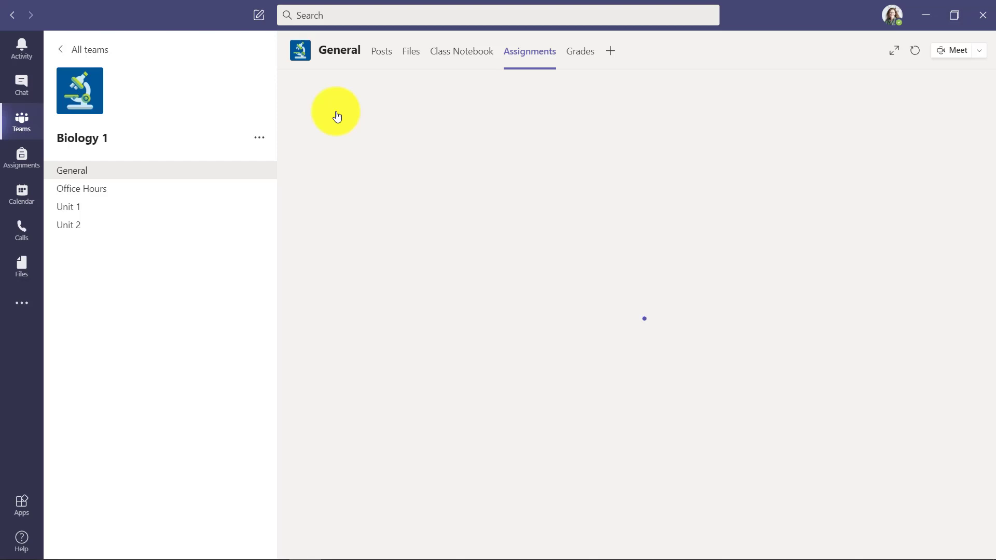